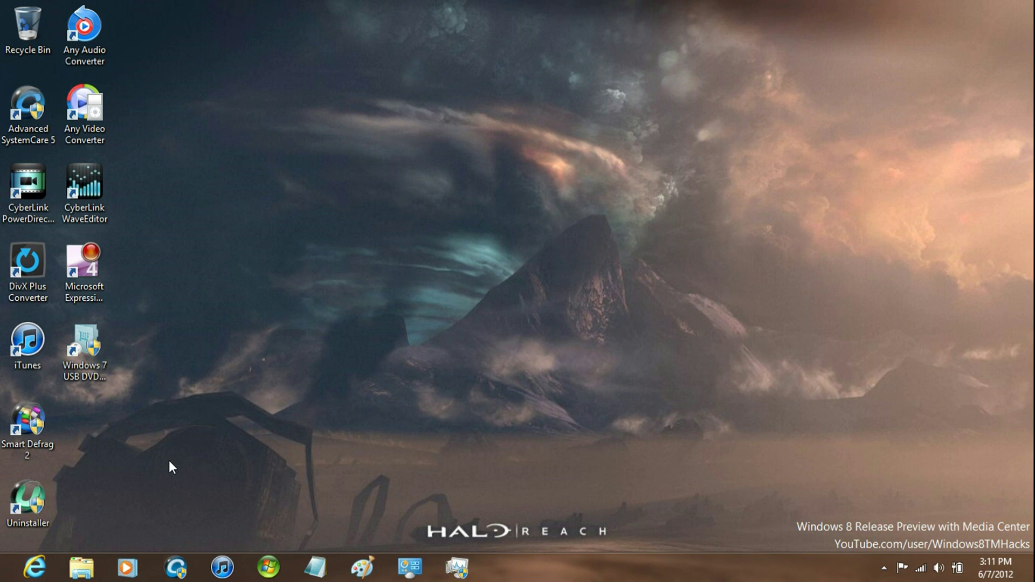
Search Google in Internet Explorer for 'my wcp watermark editor' using the autocomplete suggestion.
mouse_move(1, 580)
mouse_move(2, 161)
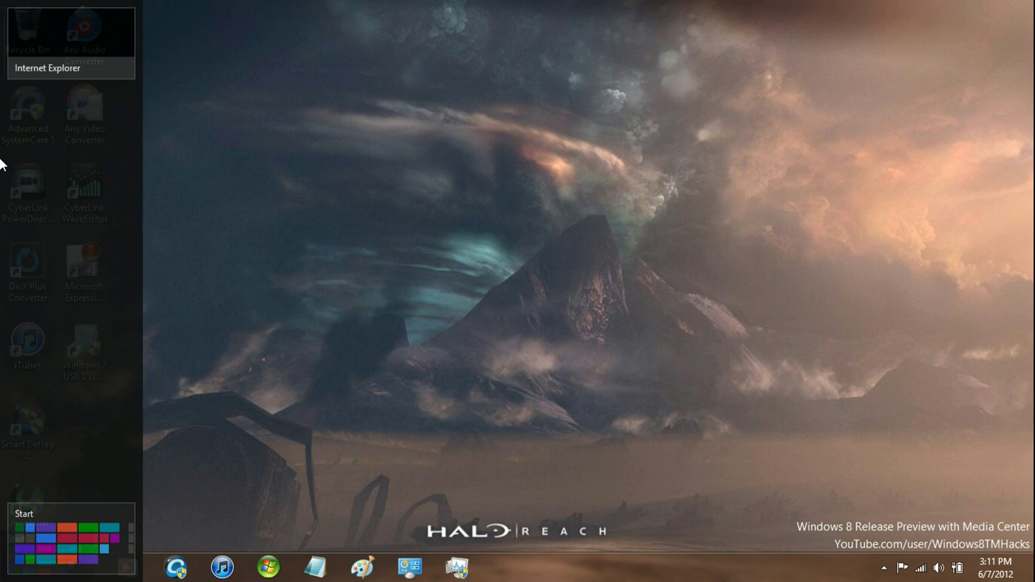
left_click(53, 41)
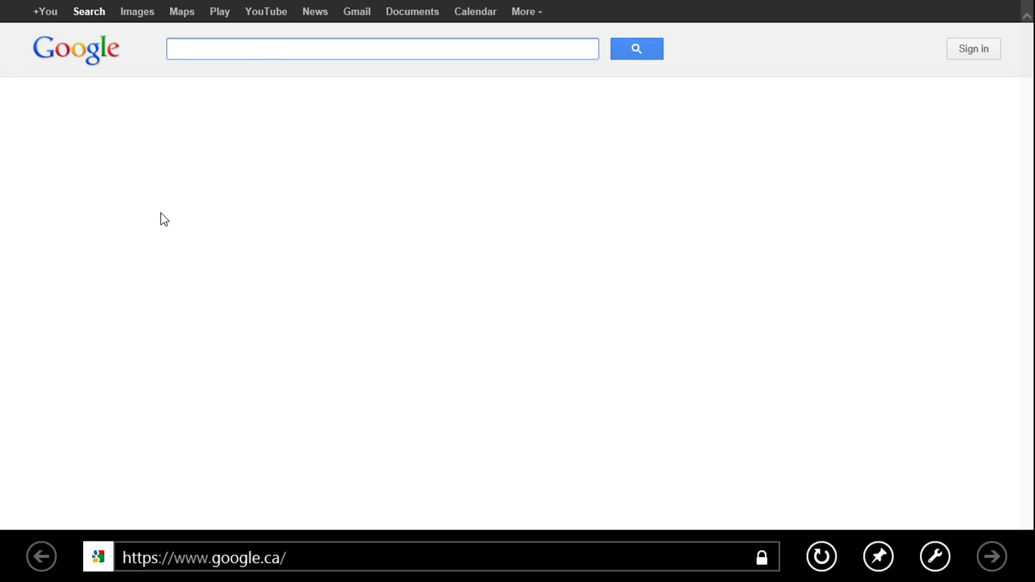
left_click(266, 51)
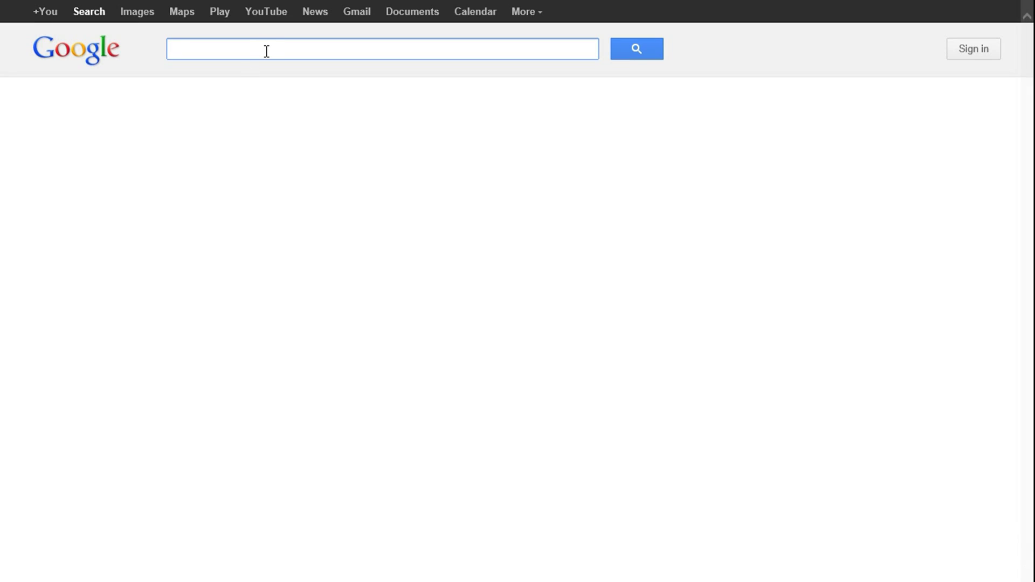
type("my w")
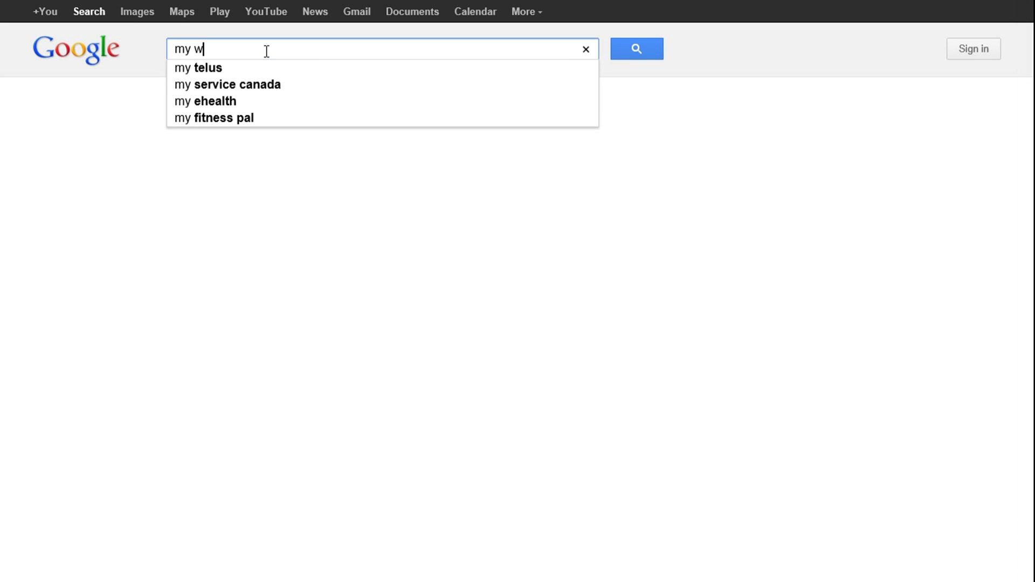
type("c")
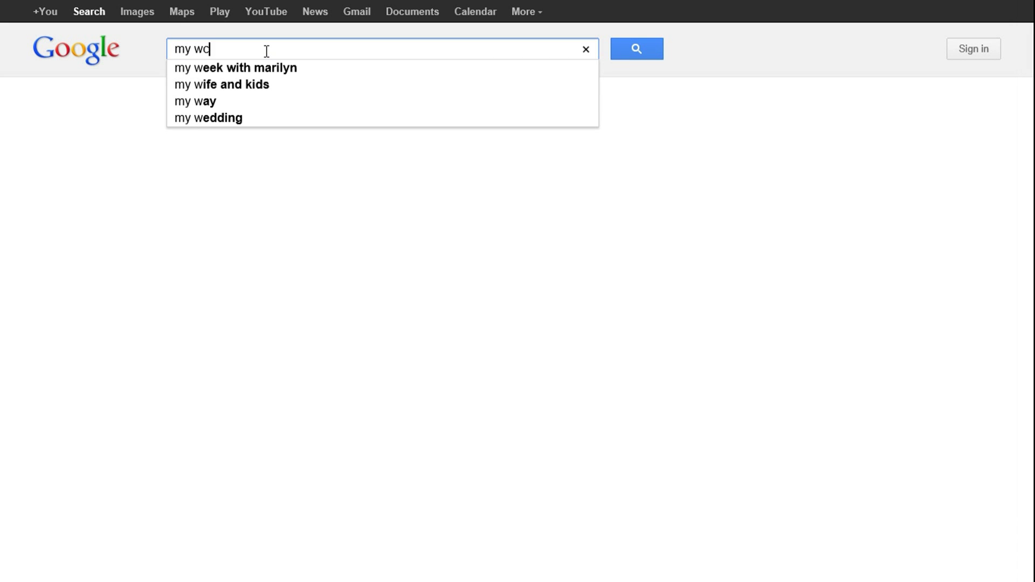
type("p wat")
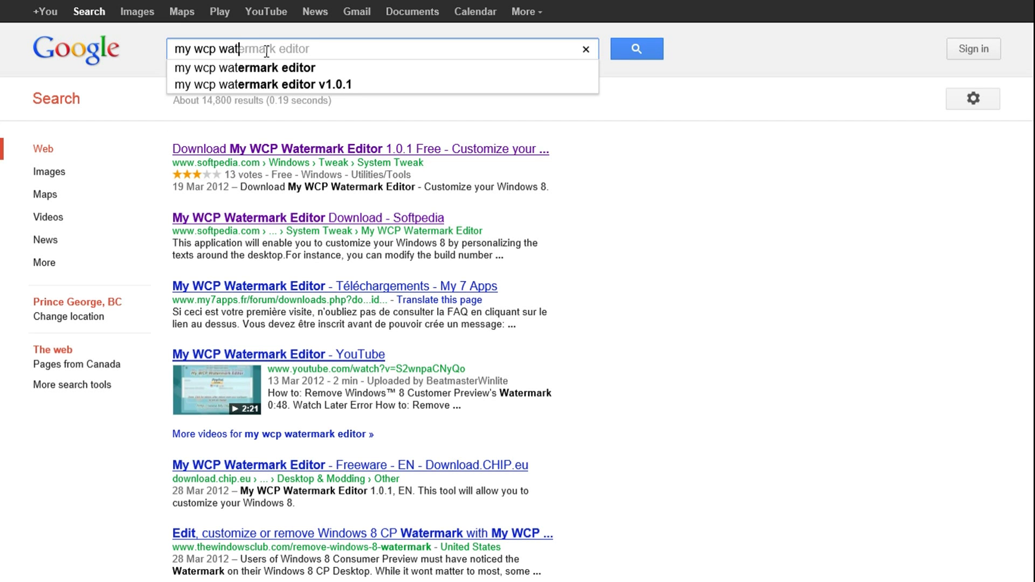
key("Down")
key("Return")
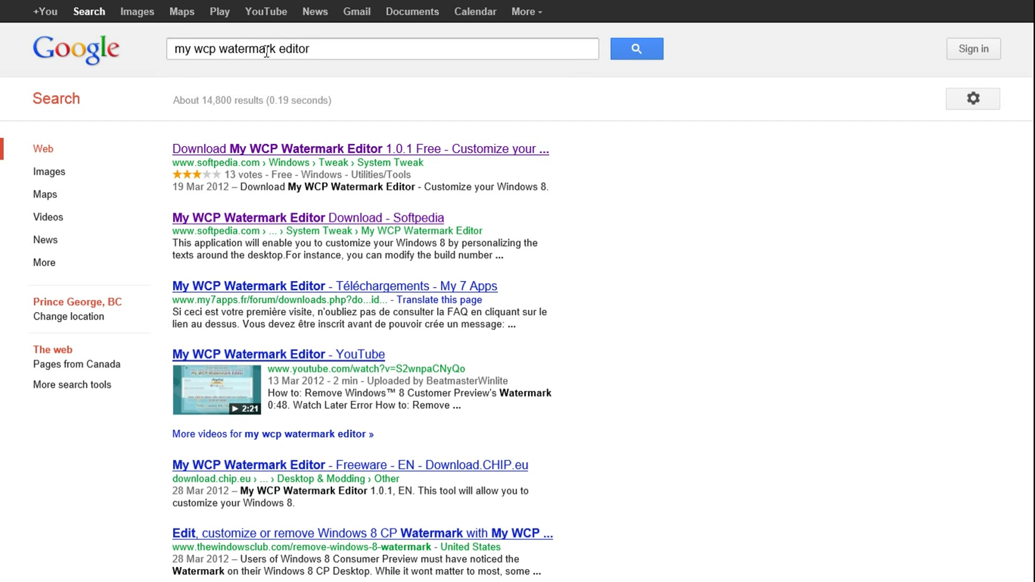
Open Softpedia's My WCP Watermark Editor 1.0.1 download page, then bring up the tab bar to close it.
left_click(252, 155)
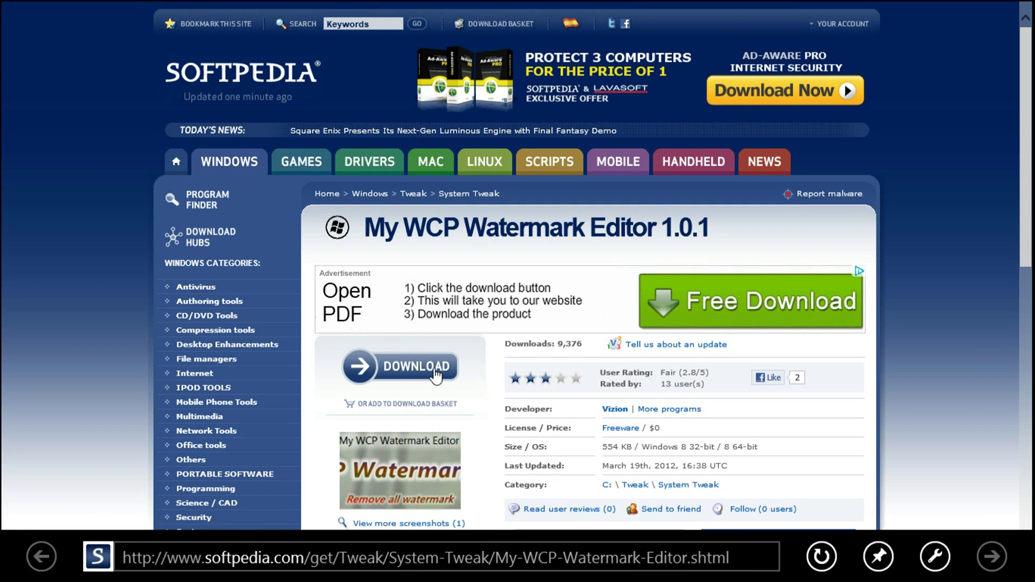
left_click(435, 371)
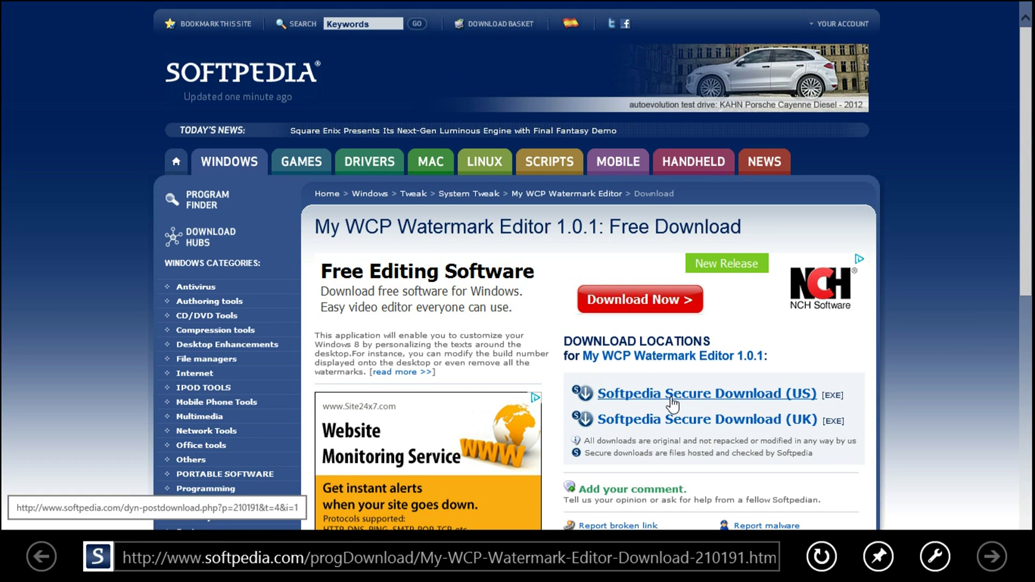
right_click(565, 345)
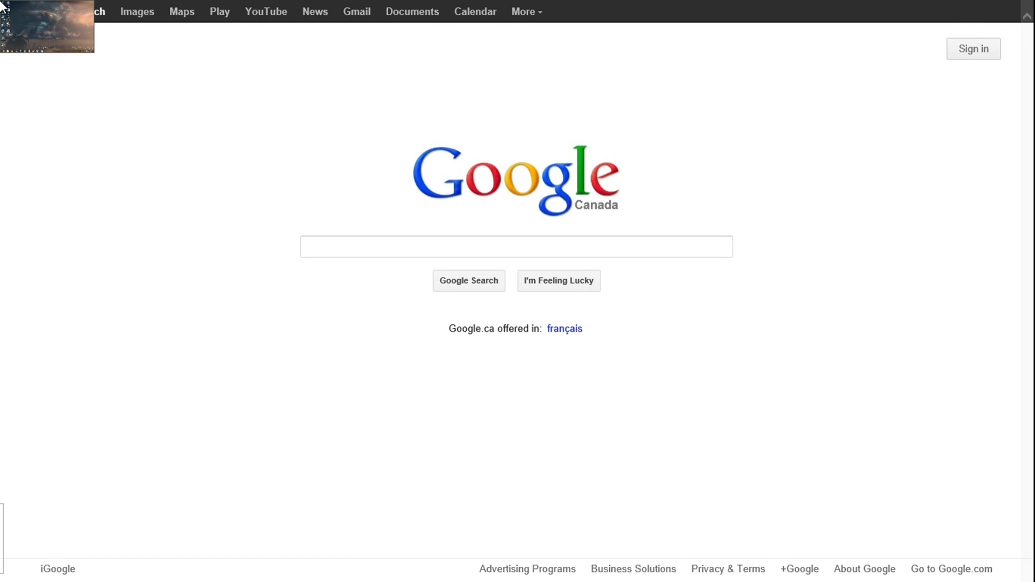
Scan My WCP Watermark Editor.exe in Downloads with Norton Internet Security's Insight Network Scan.
left_click(11, 11)
left_click(88, 564)
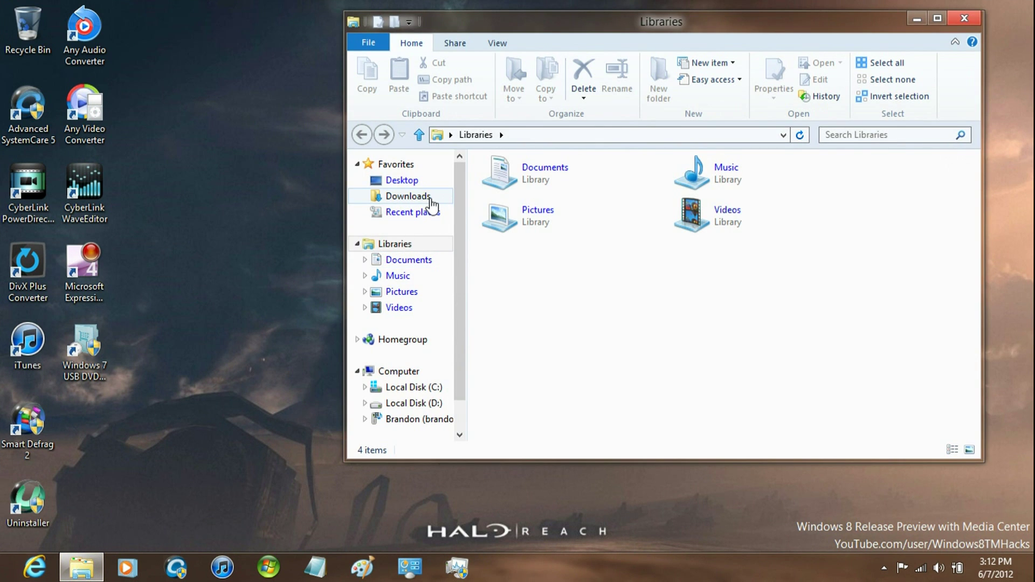
left_click(431, 199)
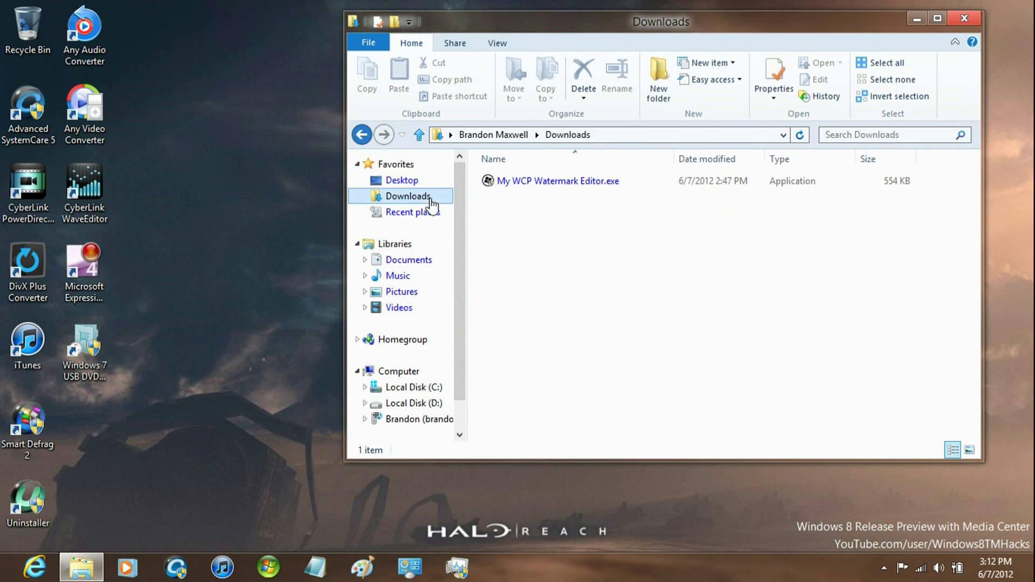
right_click(584, 186)
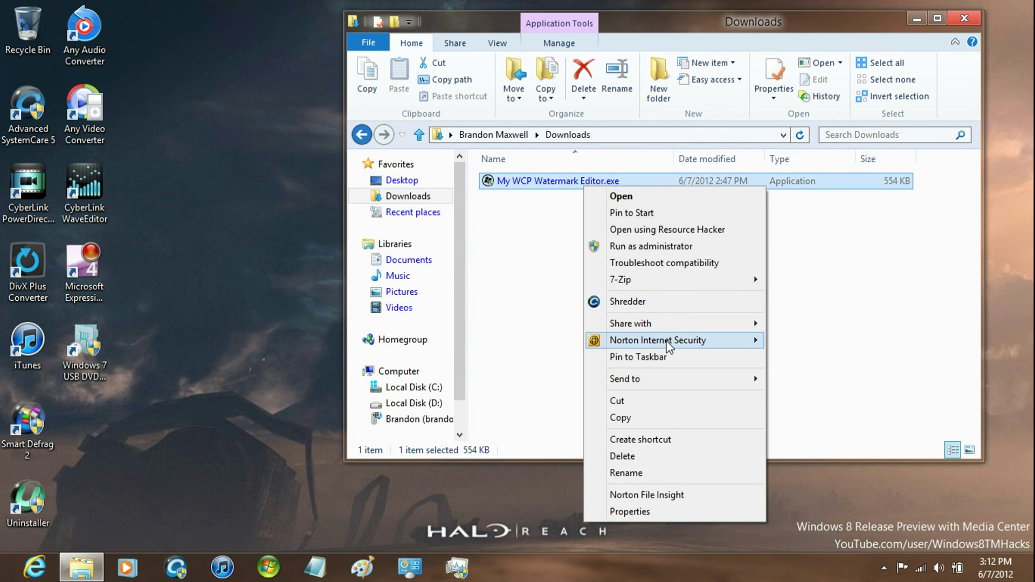
mouse_move(669, 346)
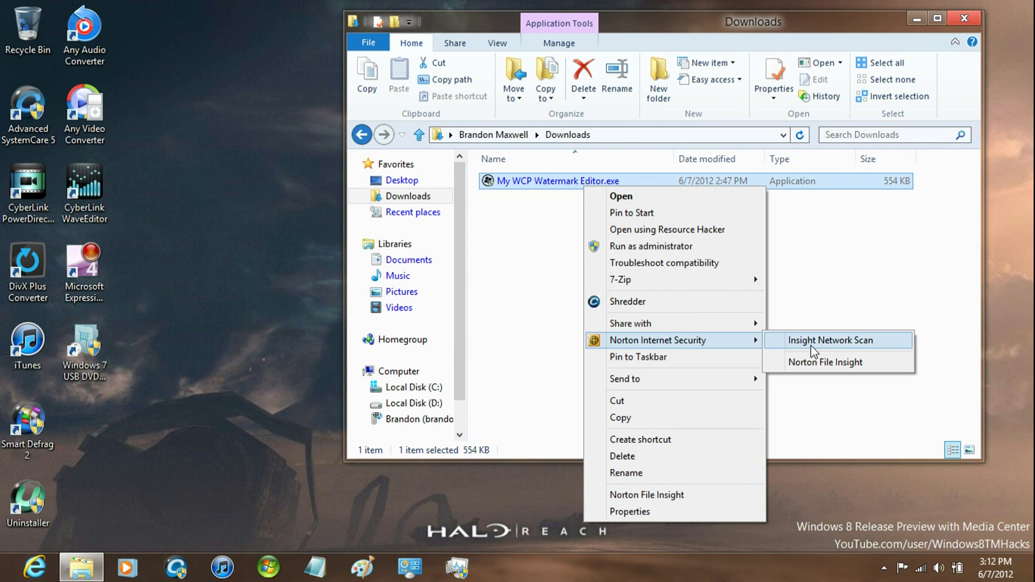
left_click(825, 340)
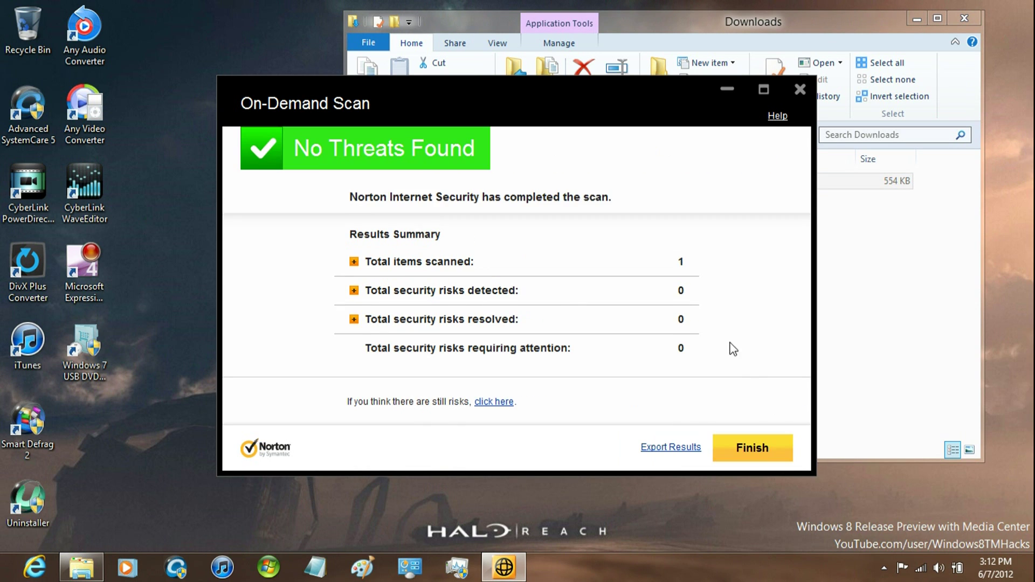
Finish the clean Norton scan results and close the Downloads folder window.
left_click(766, 459)
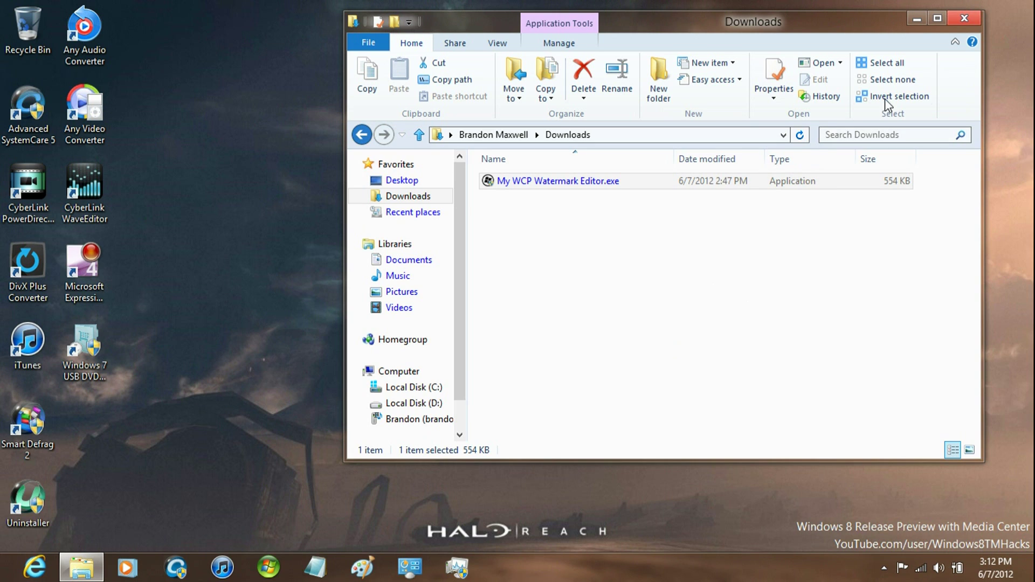
left_click(964, 18)
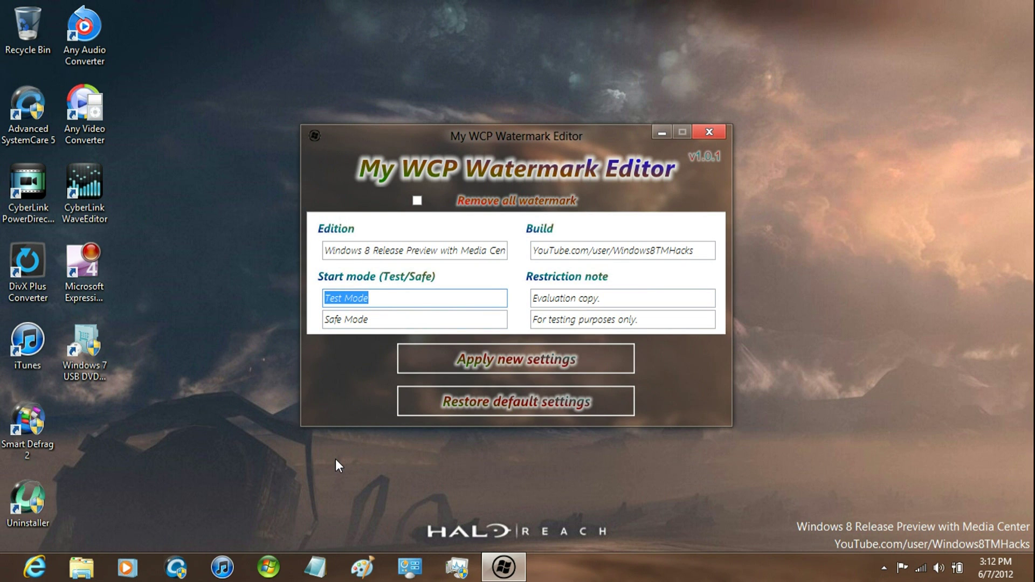
left_click(490, 249)
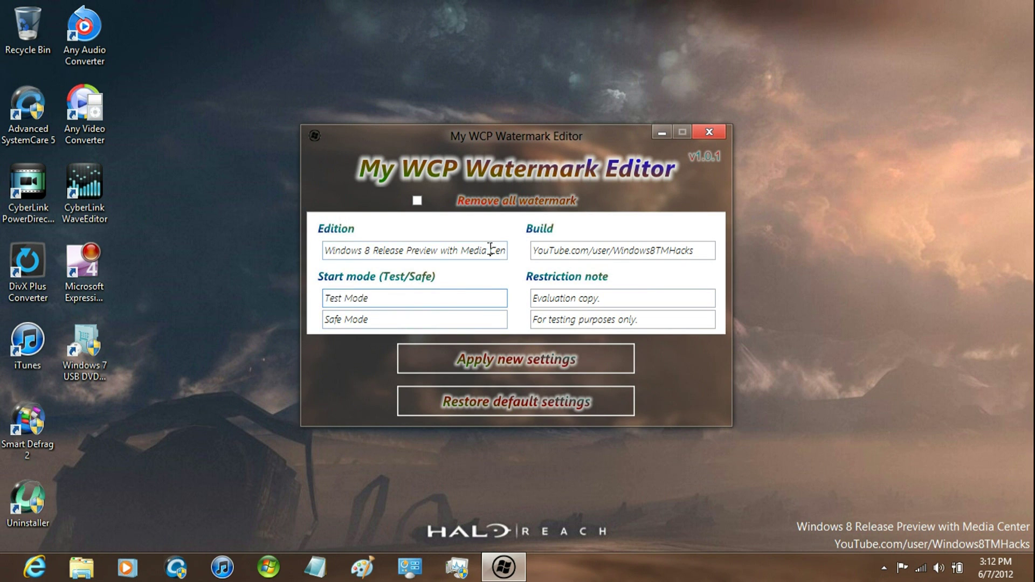
left_click(600, 250)
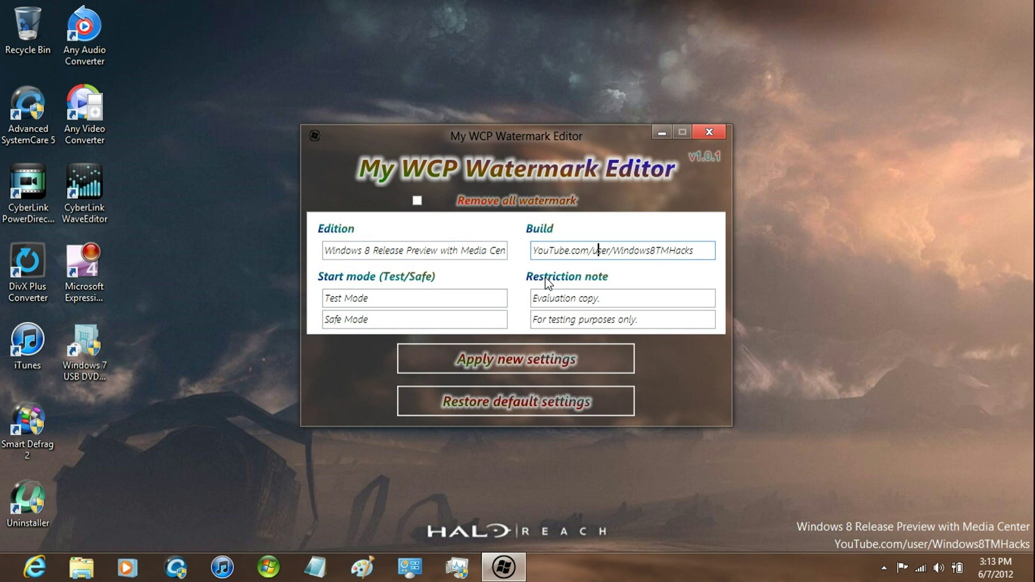
mouse_move(1033, 372)
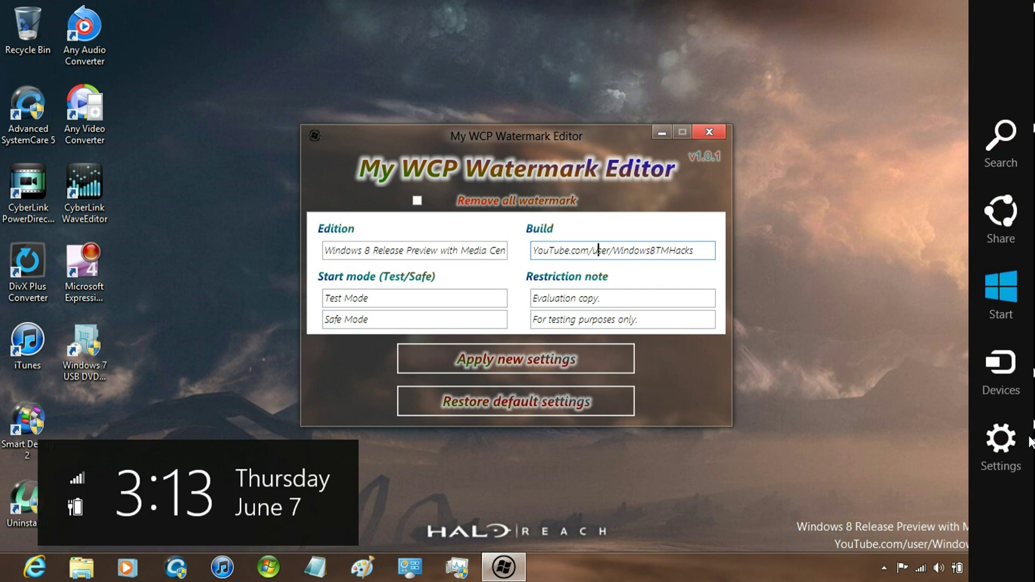
left_click(1000, 439)
left_click(904, 184)
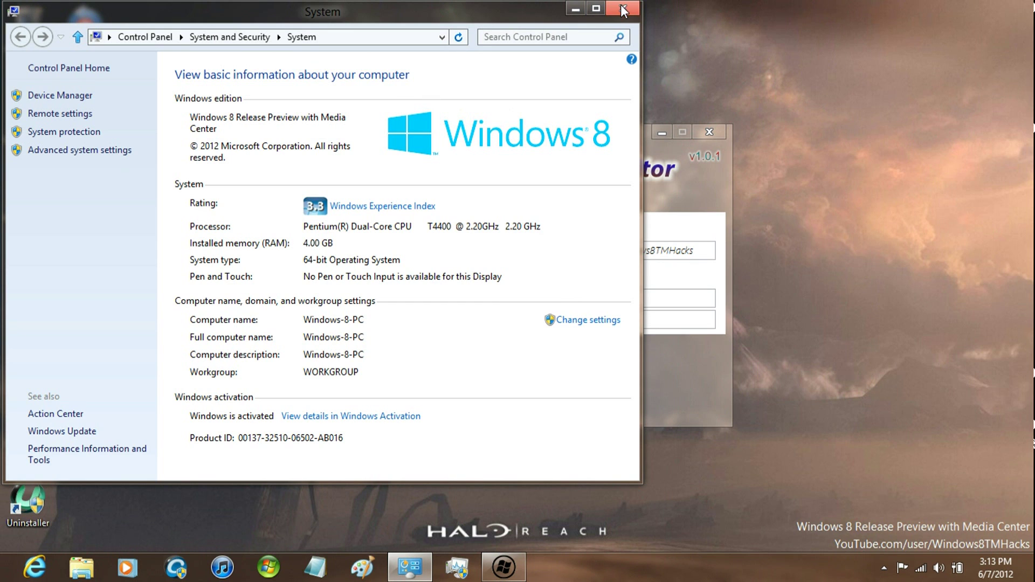
left_click(623, 7)
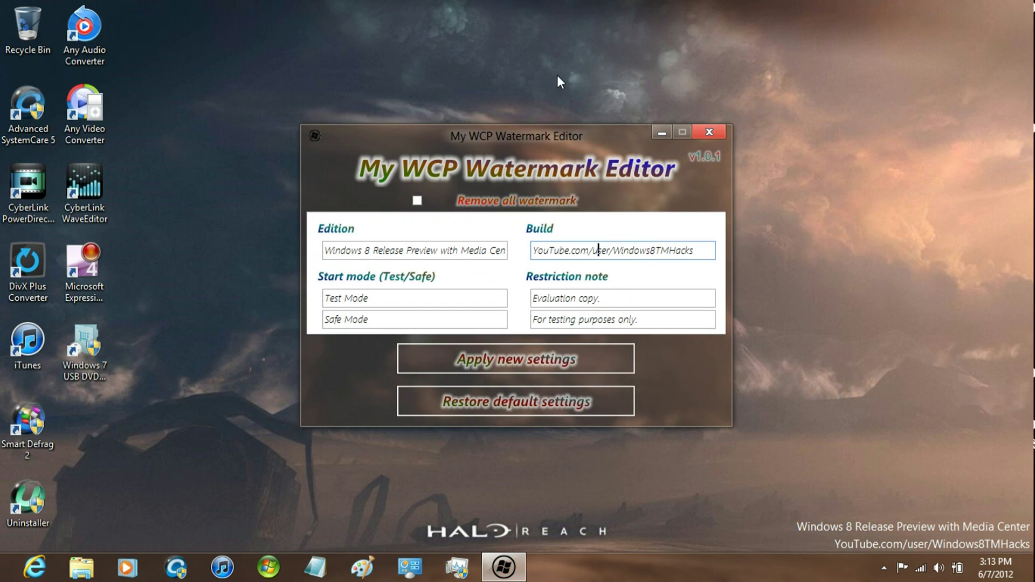
Enable and apply Remove all watermark, then dismiss the Done notice and close the editor.
left_click(417, 201)
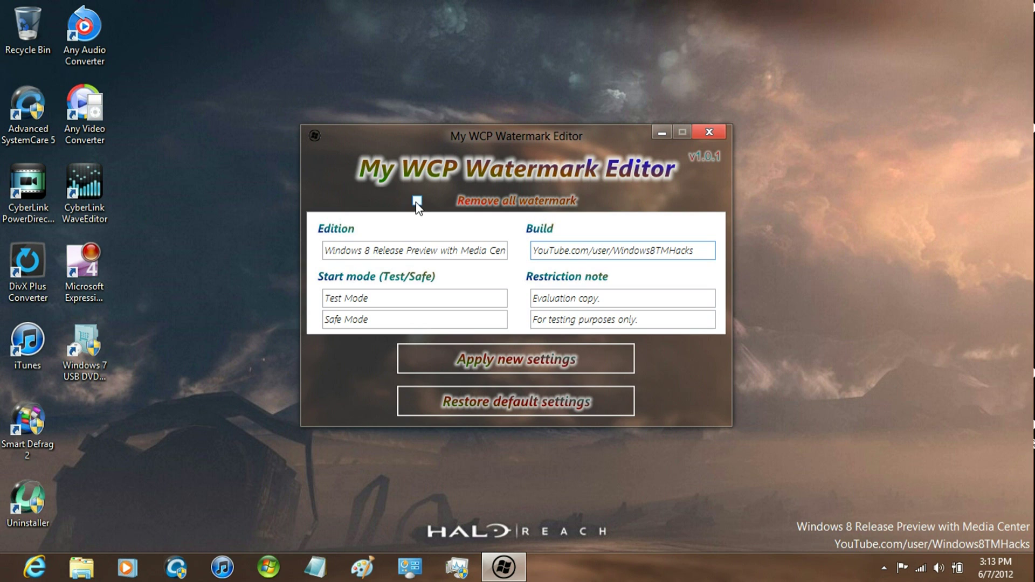
left_click(518, 360)
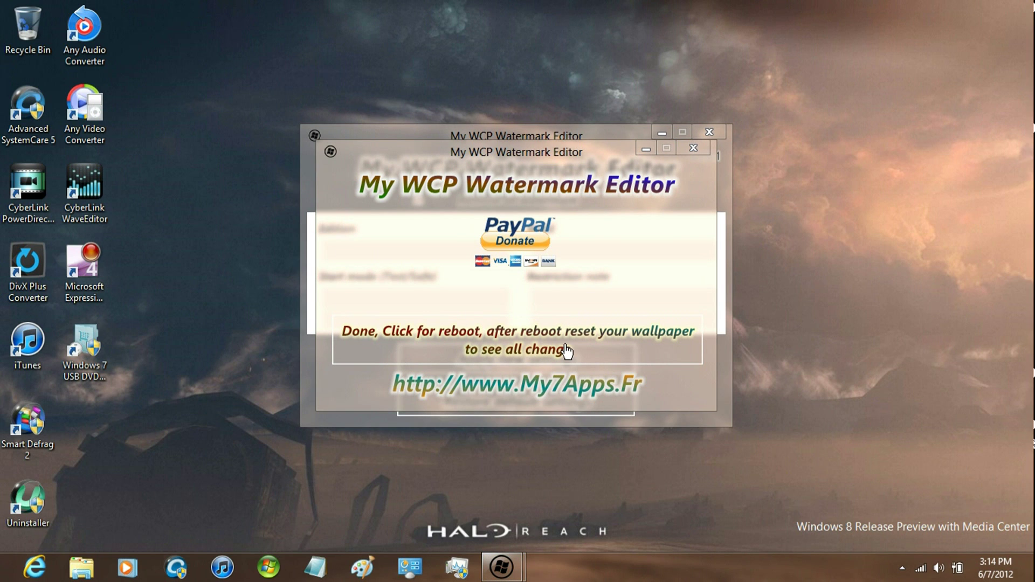
left_click(703, 148)
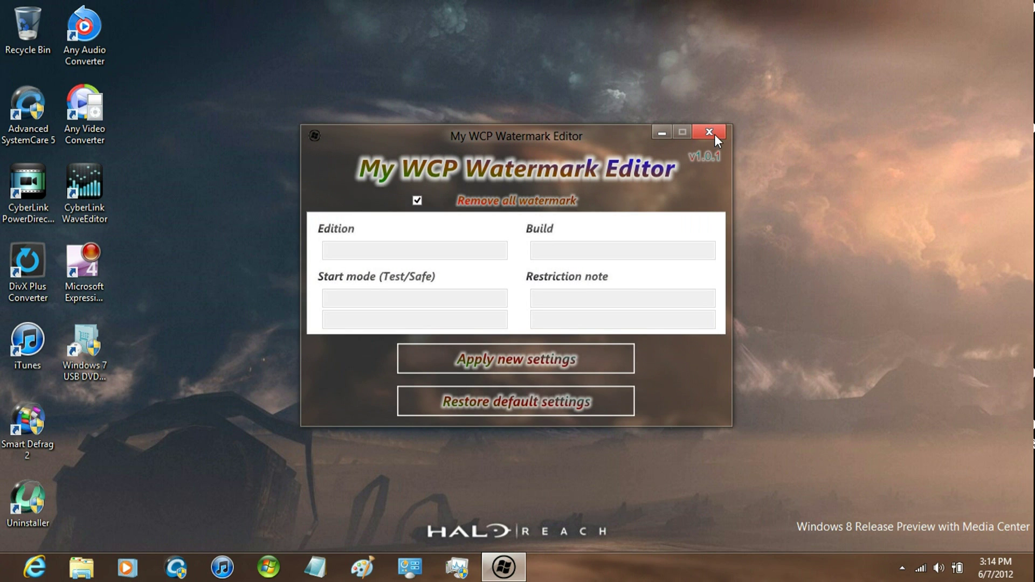
left_click(710, 133)
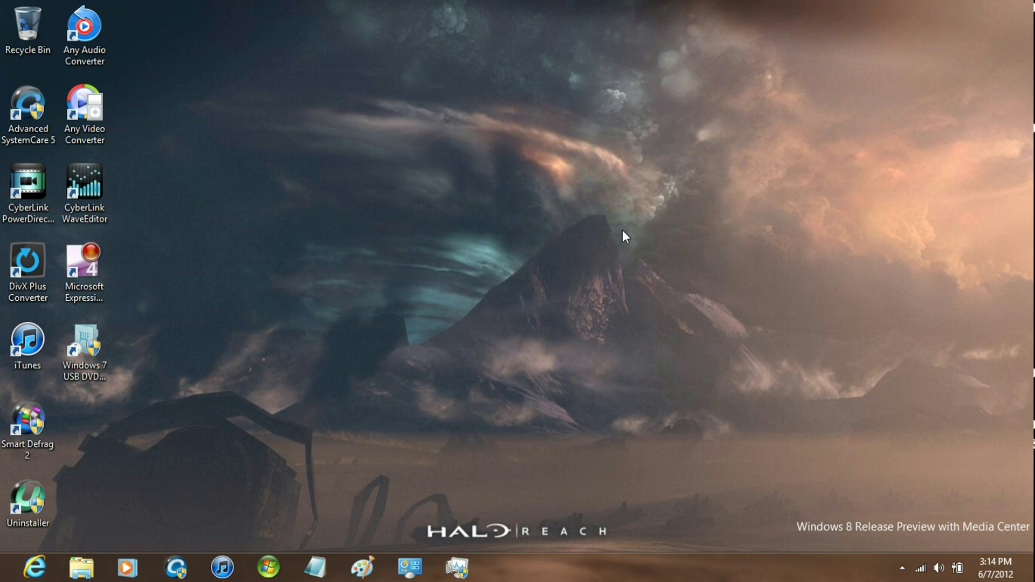
Restart the PC from the Settings charm's Power menu.
mouse_move(1032, 4)
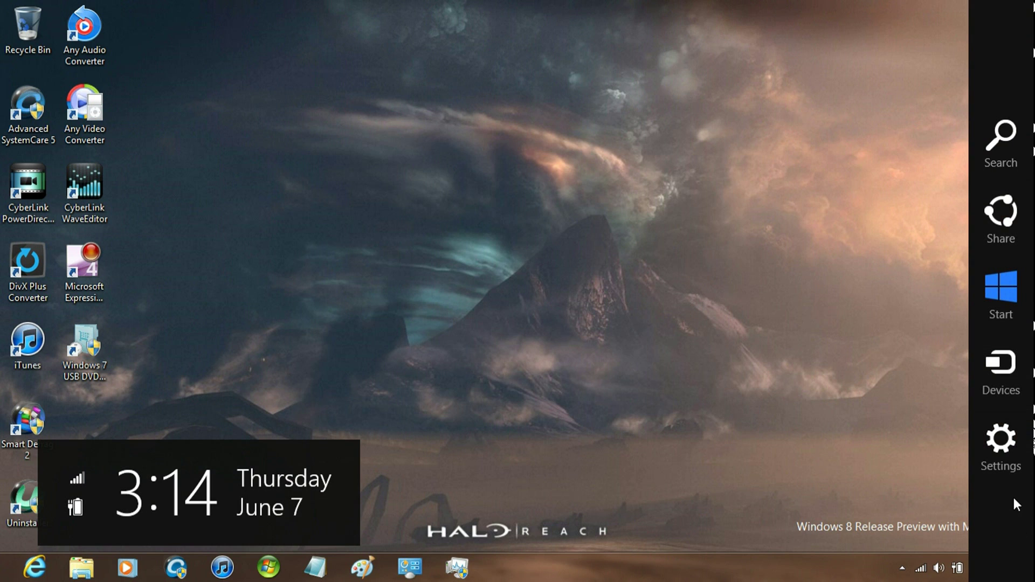
left_click(1004, 453)
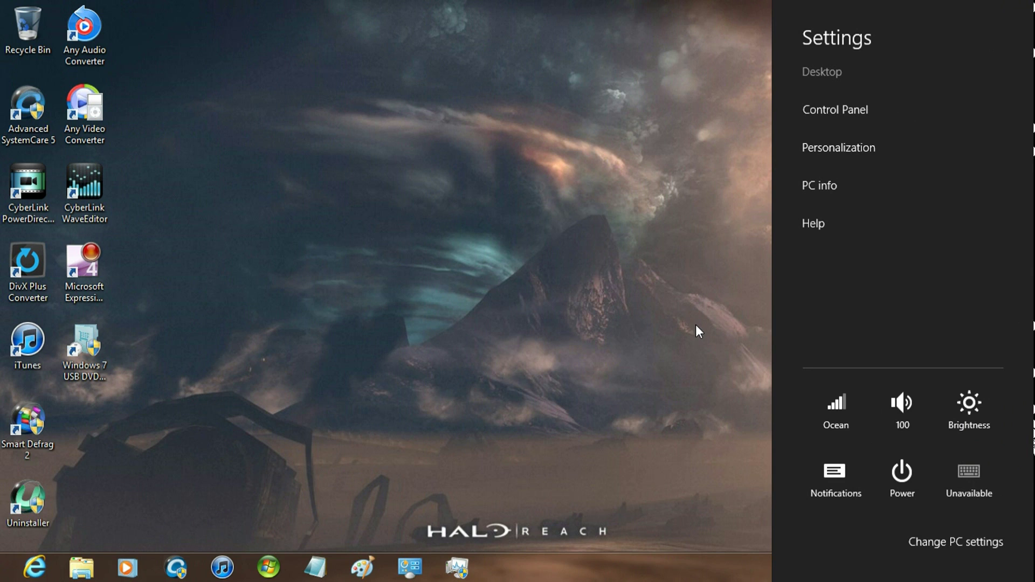
left_click(905, 471)
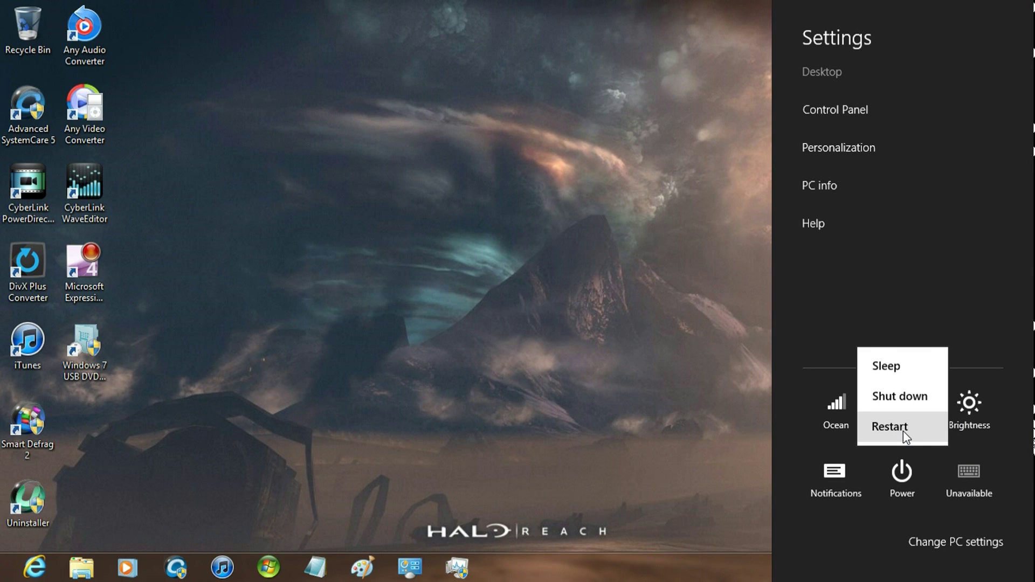
left_click(428, 295)
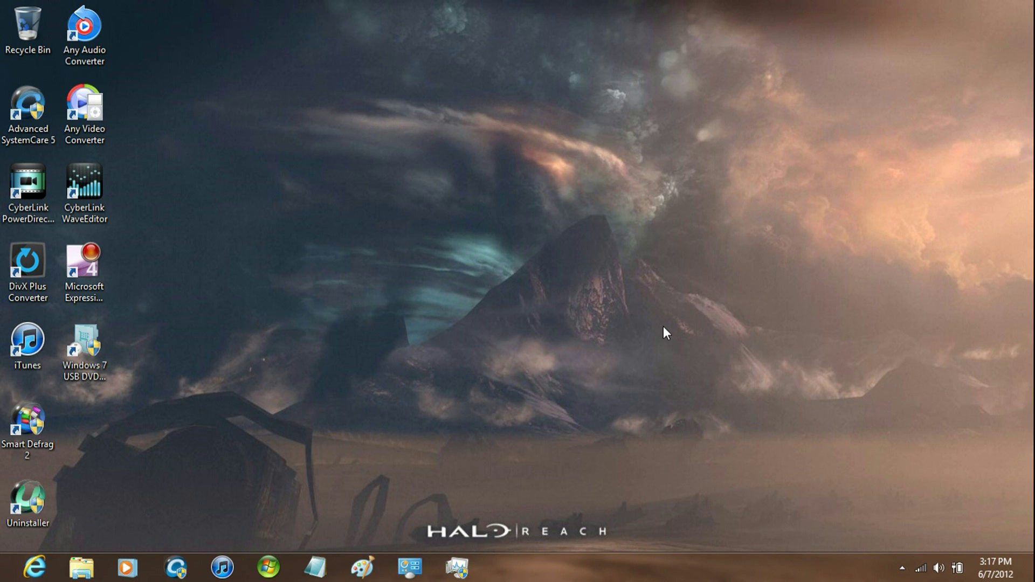
mouse_move(1033, 4)
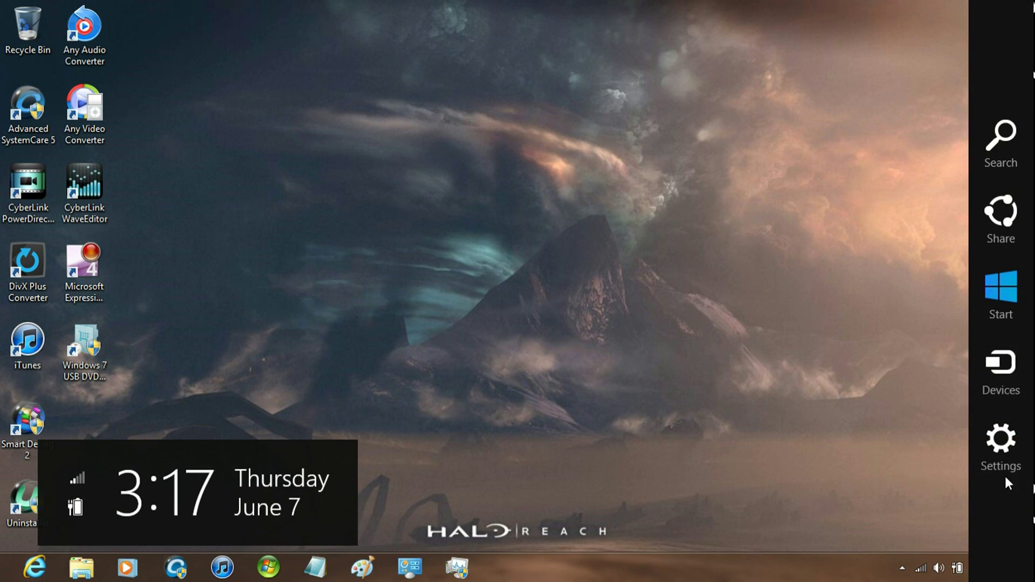
left_click(1005, 464)
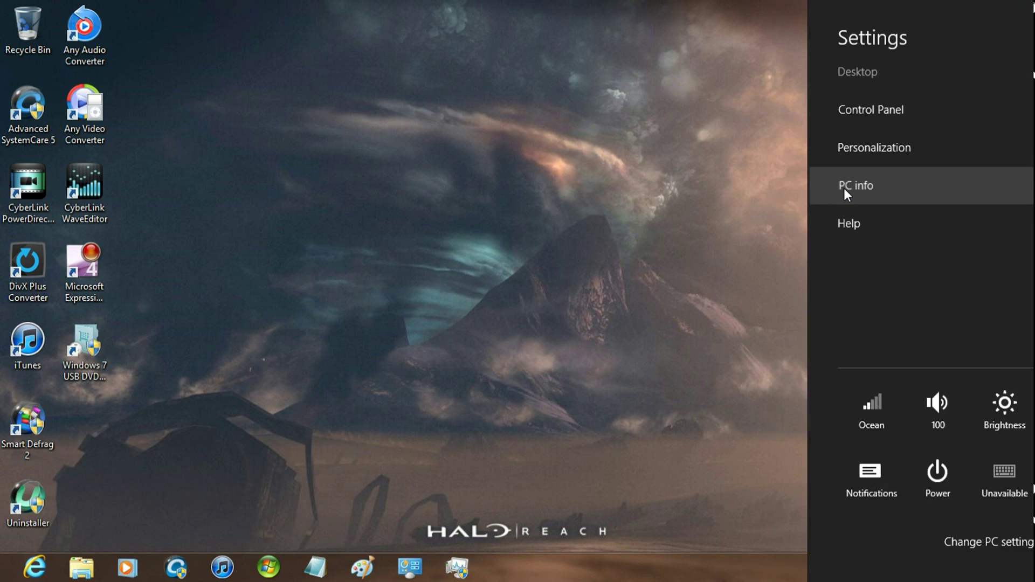
left_click(844, 189)
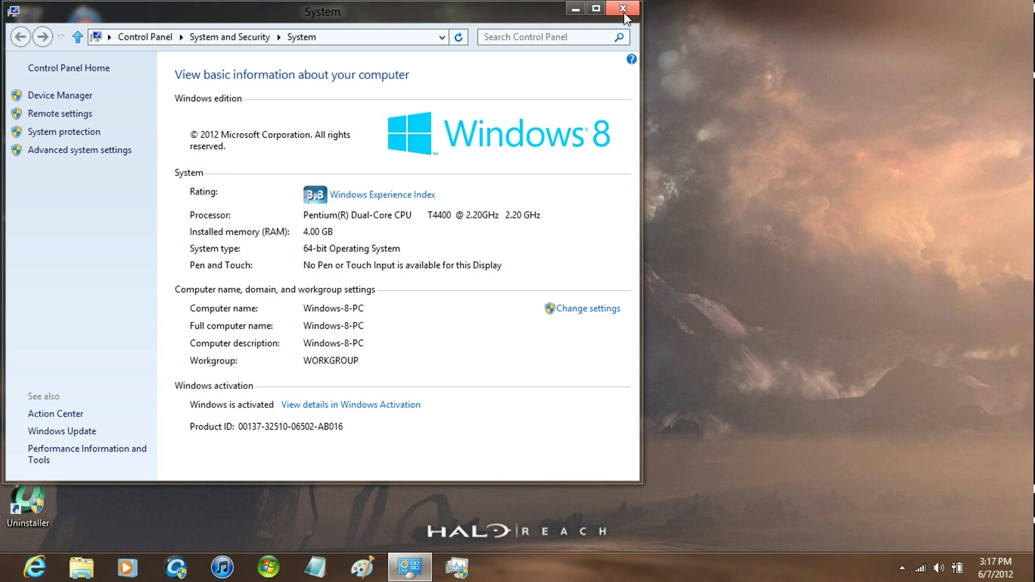
left_click(623, 10)
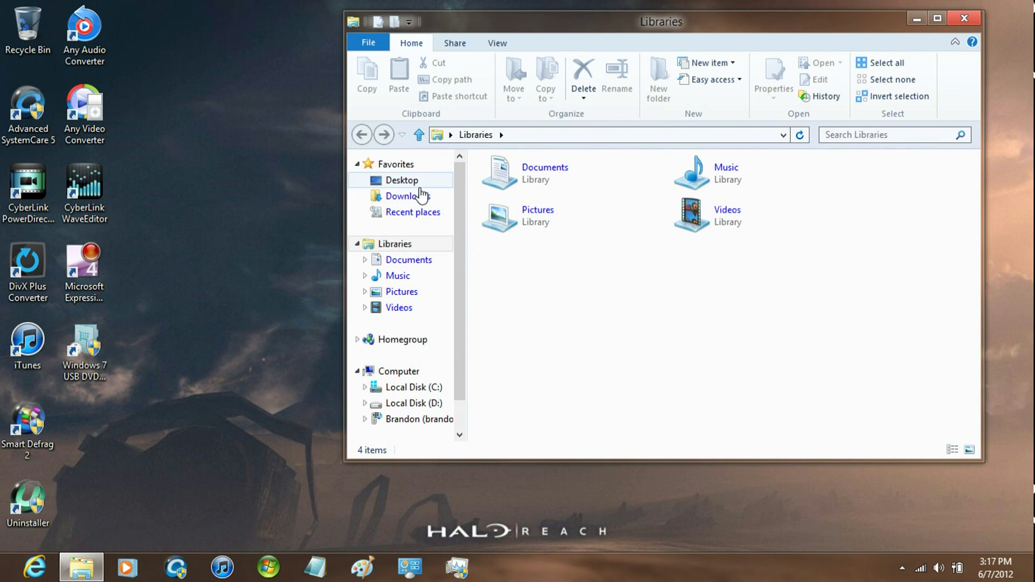
Relaunch My WCP Watermark Editor.exe from the Downloads folder in File Explorer.
left_click(421, 187)
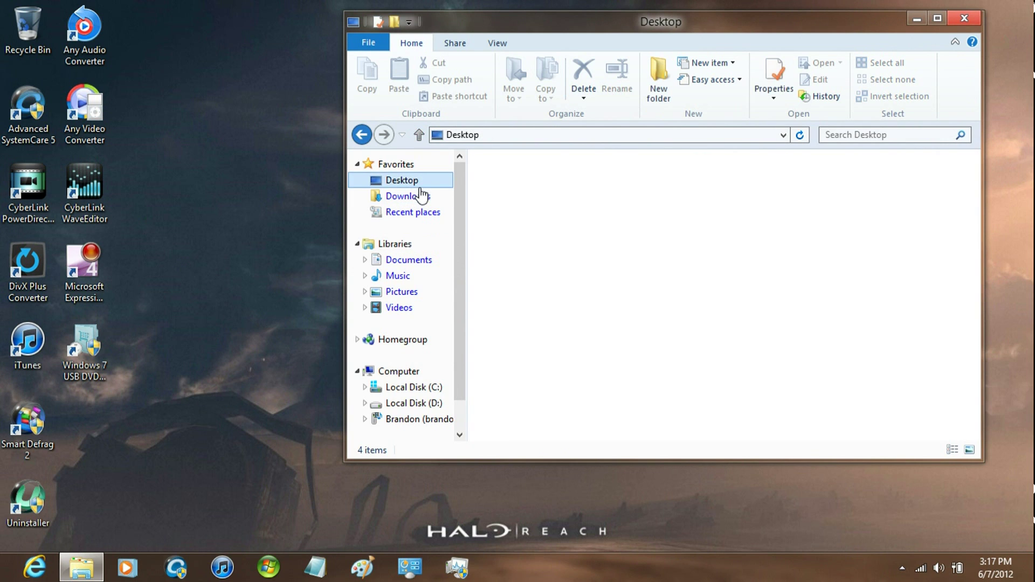
left_click(420, 197)
double_click(597, 187)
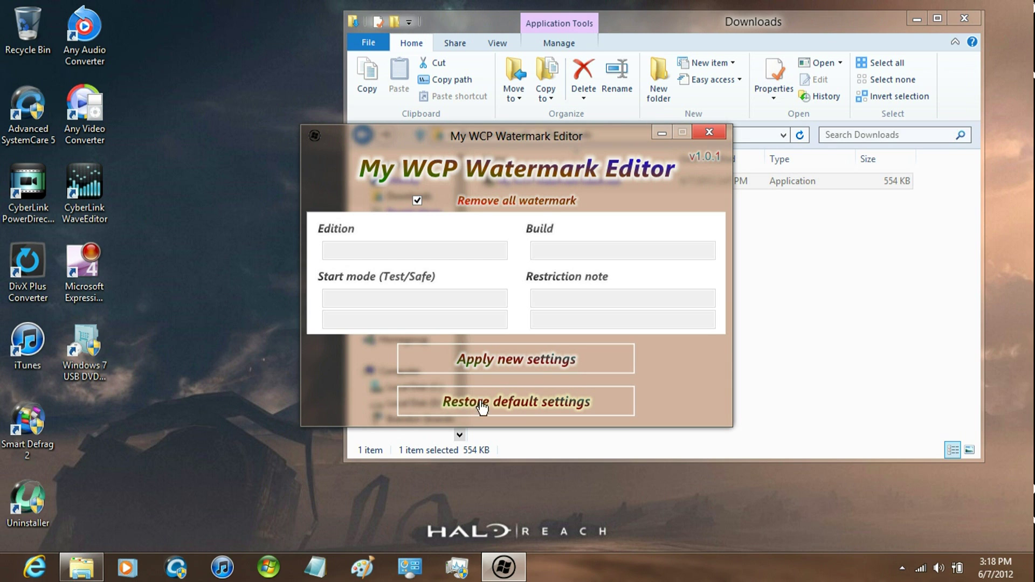
right_click(245, 313)
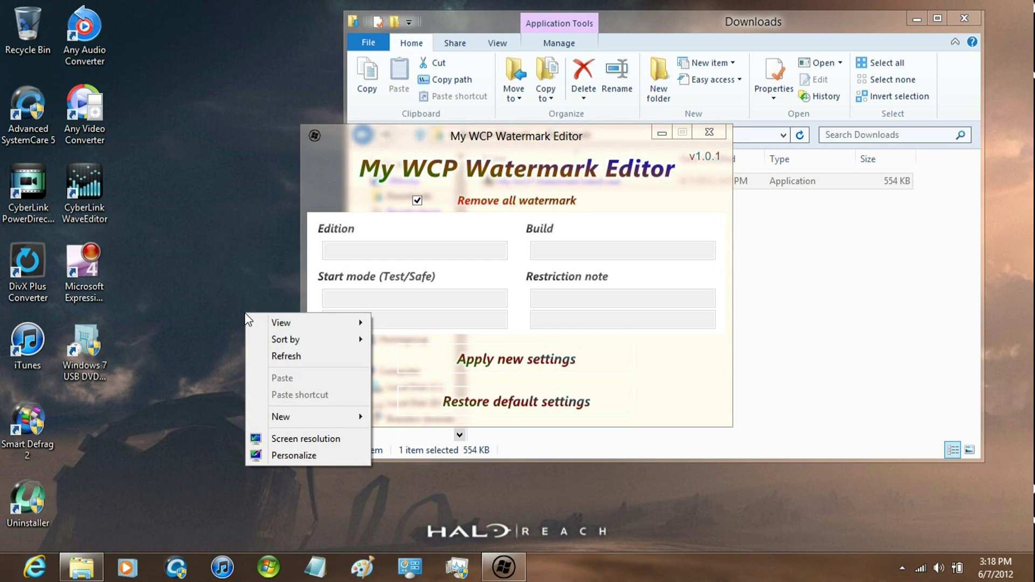
Set the desktop background to the red leaves picture through Personalize > Desktop Background.
key("Up")
key("Return")
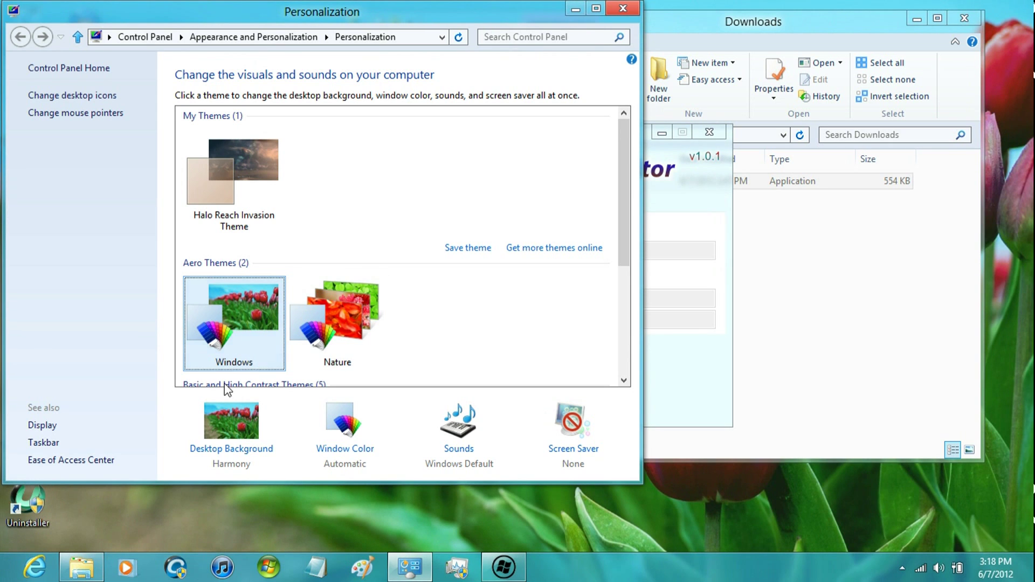
left_click(227, 417)
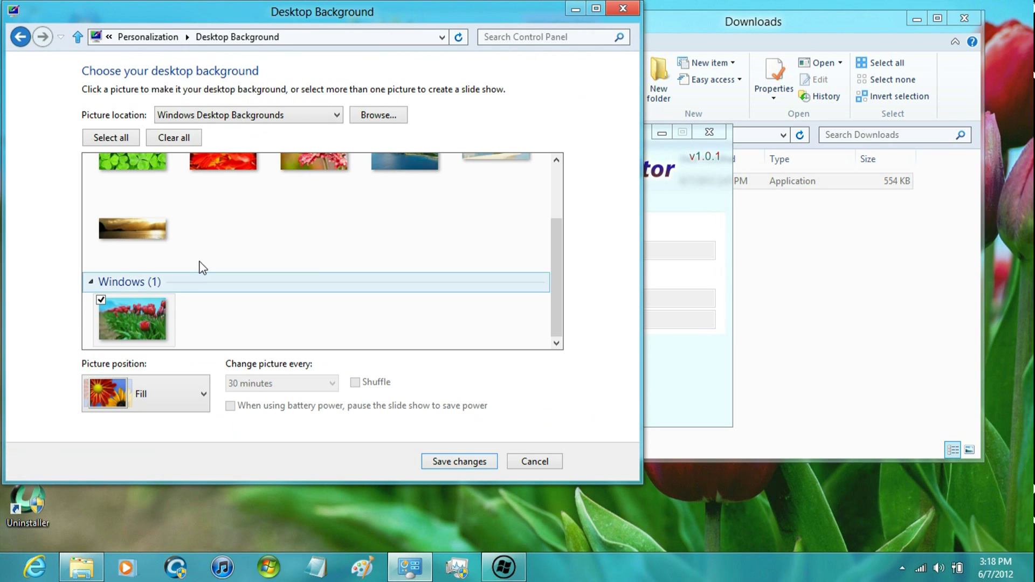
left_click(127, 227)
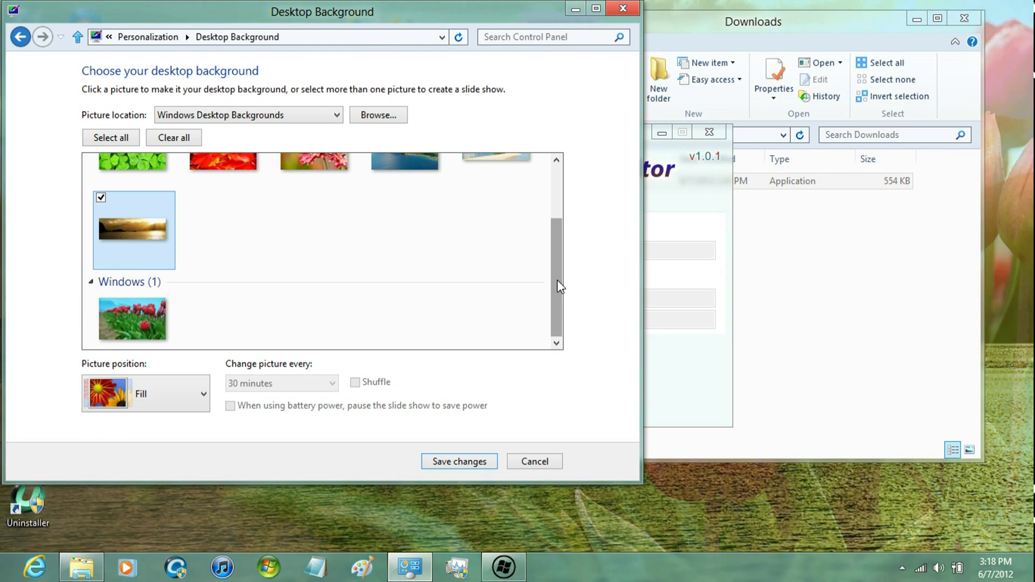
left_click_drag(557, 279, 558, 238)
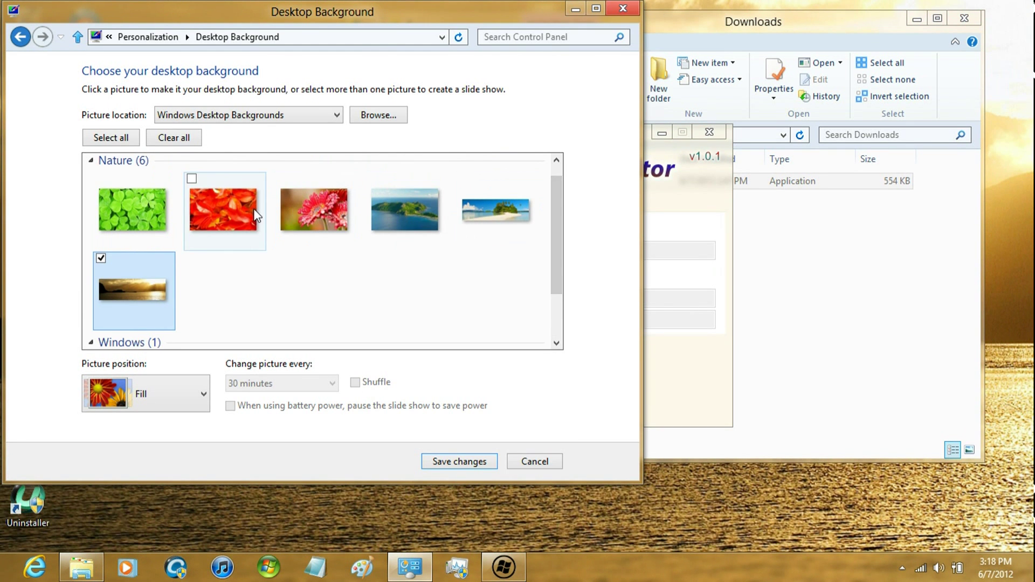
left_click(223, 210)
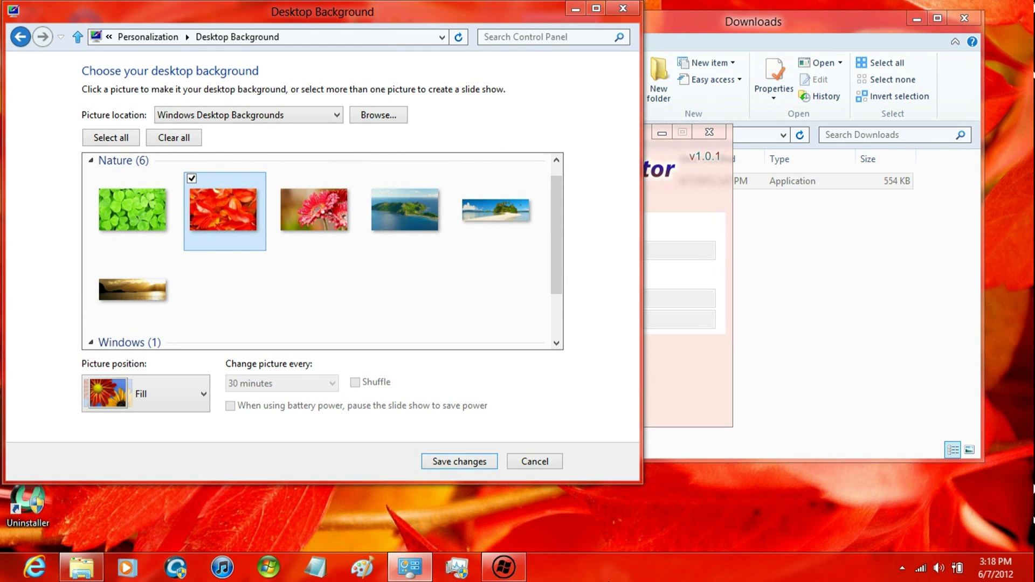
Move the taskbar to the right edge, then the left edge, then back to the bottom.
right_click(610, 571)
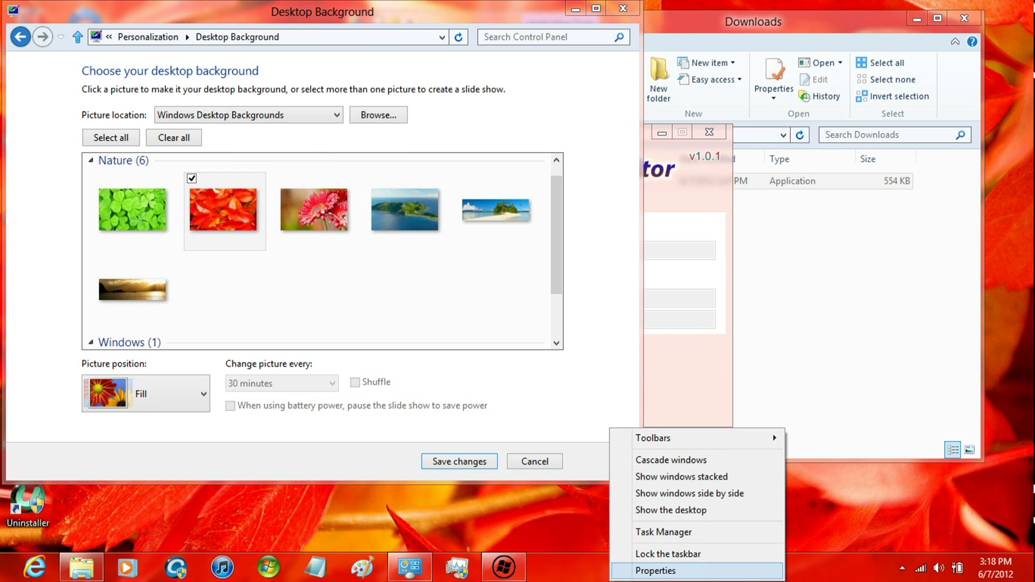
left_click_drag(590, 575, 675, 8)
left_click_drag(565, 78, 169, 419)
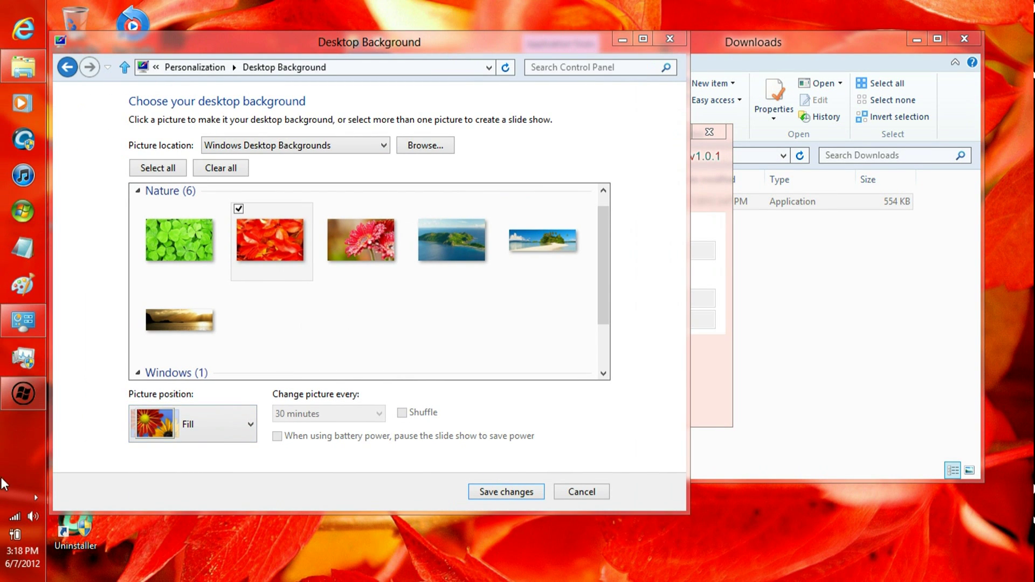
left_click_drag(32, 449, 322, 576)
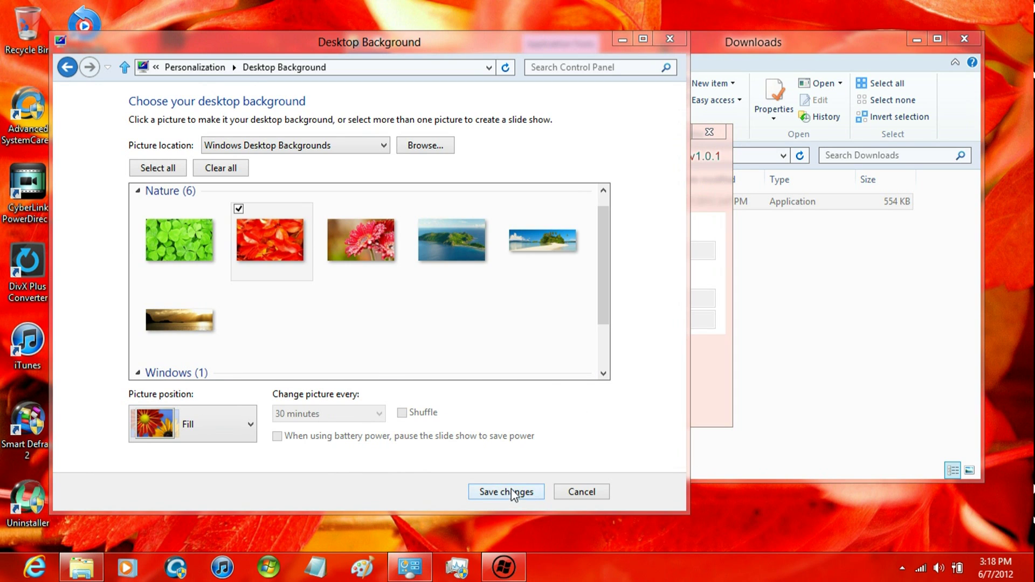
left_click(186, 68)
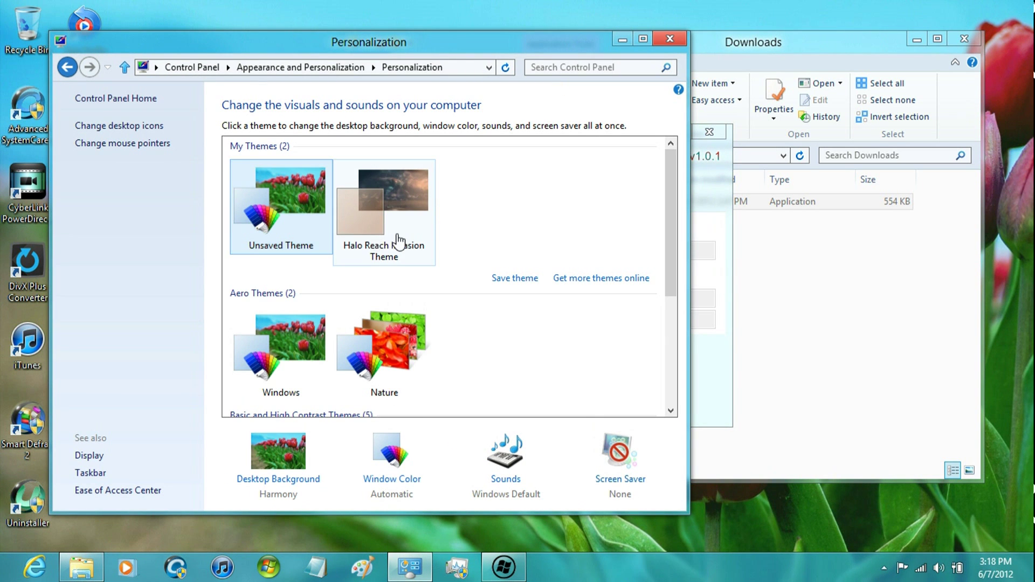
Apply the Halo Reach Invasion theme from My Themes.
left_click(398, 237)
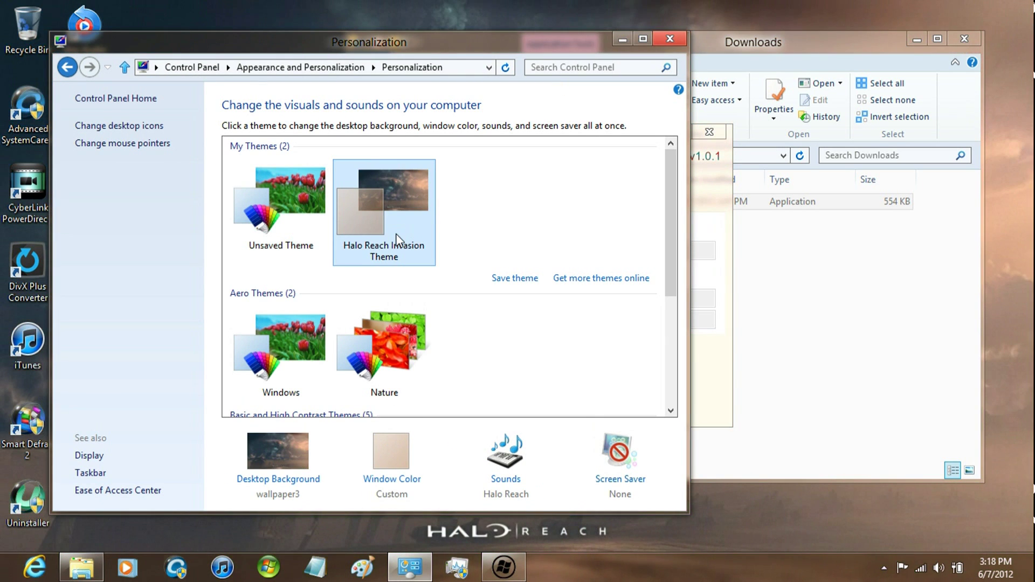